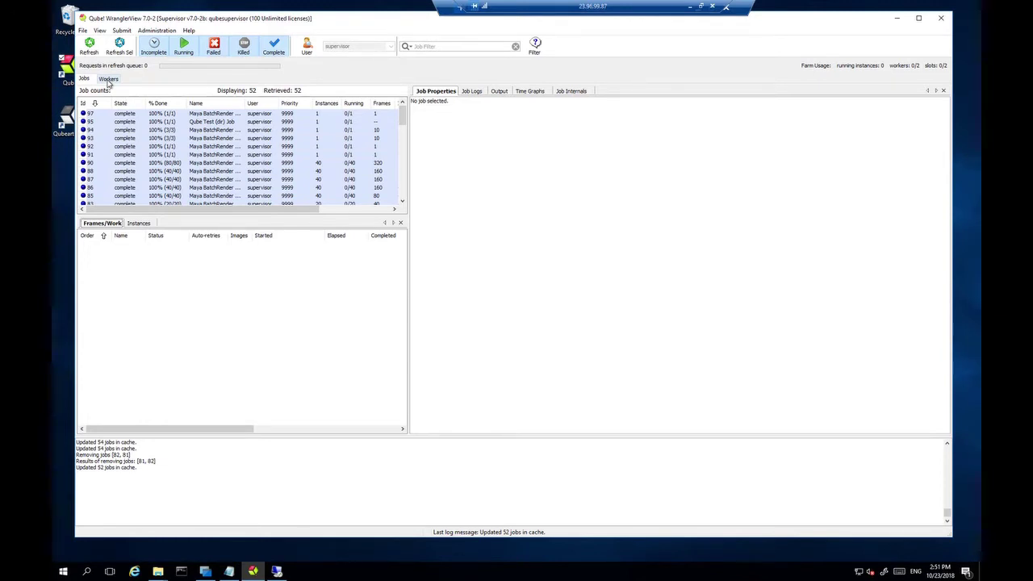
# - Check the two idle render workers, then bring up Batch Explorer's nc12v2 pool view
pyautogui.click(108, 80)
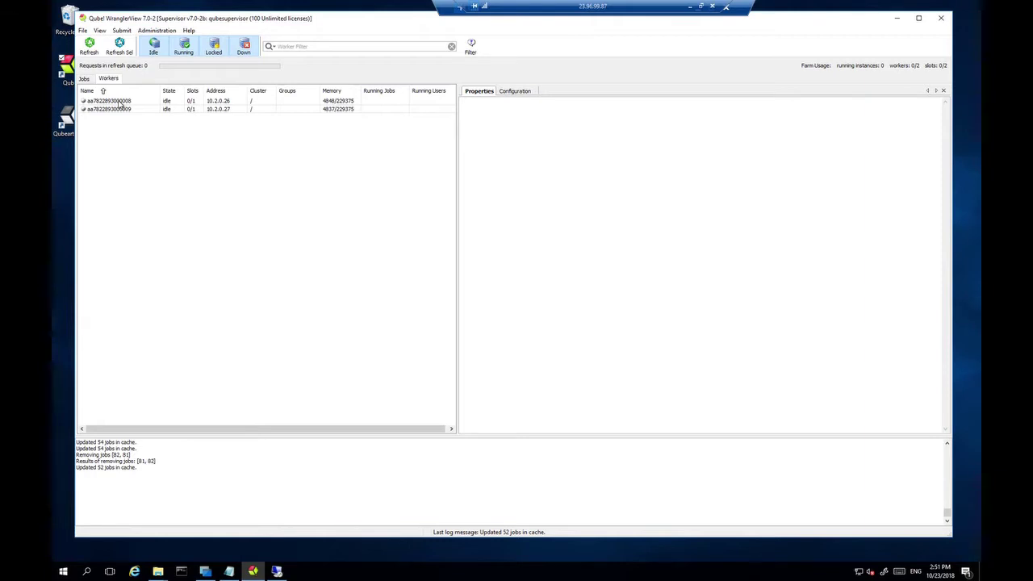
pyautogui.click(205, 571)
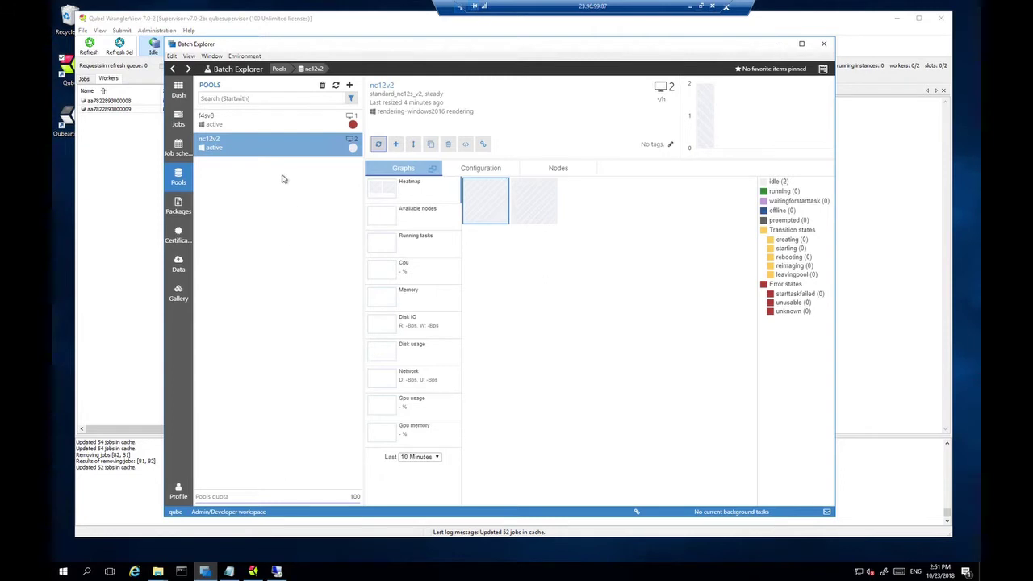
# - Review NV-series Batch GPU pricing in Azure, then return to the nc12v2 pool overview
pyautogui.click(780, 44)
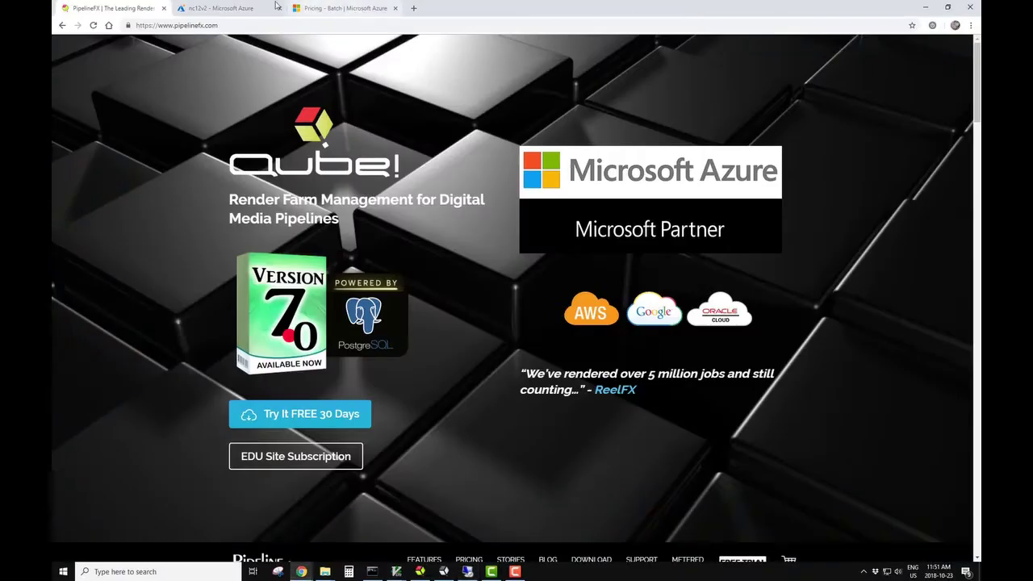
pyautogui.click(234, 10)
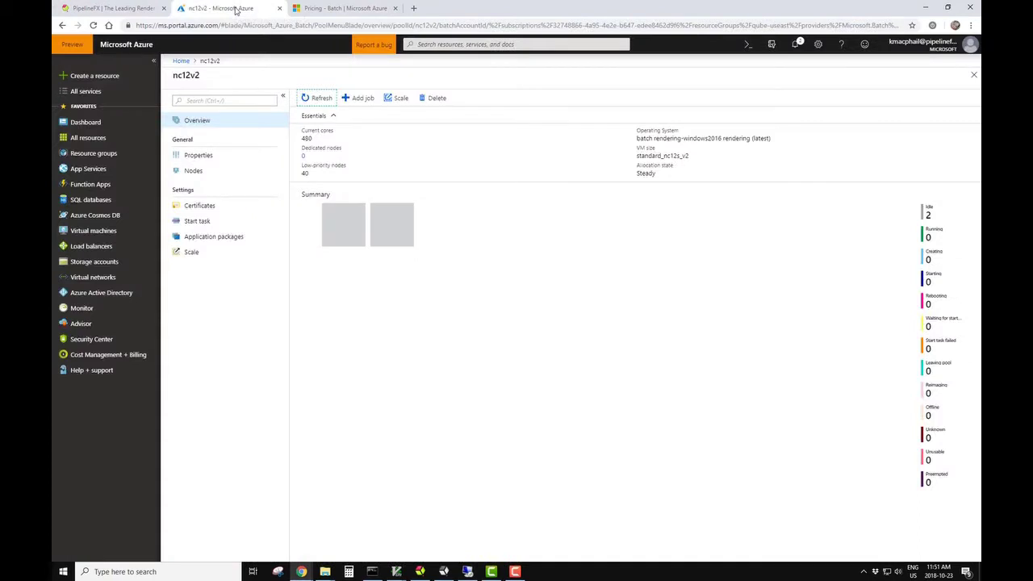
pyautogui.click(332, 9)
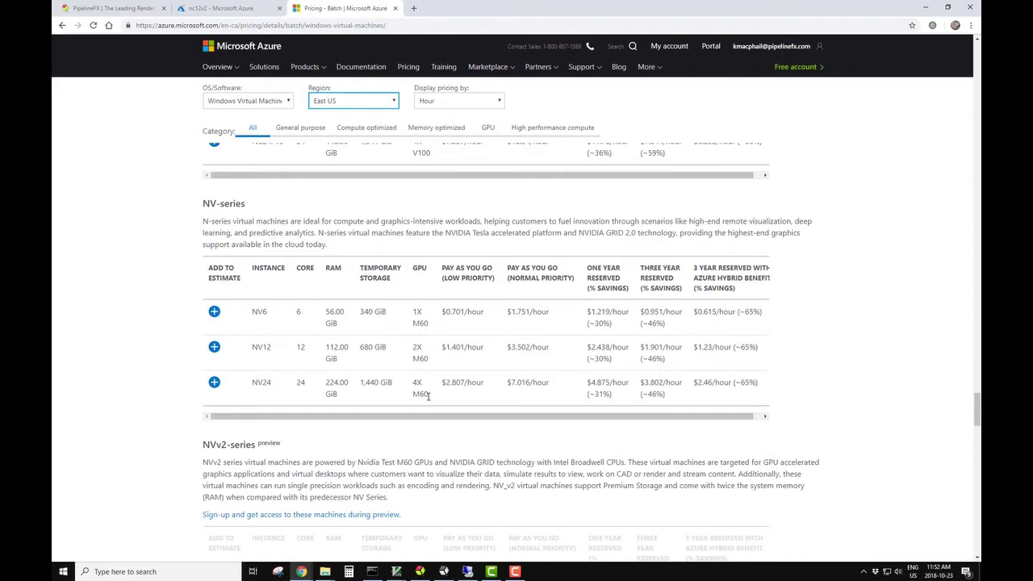
pyautogui.click(208, 10)
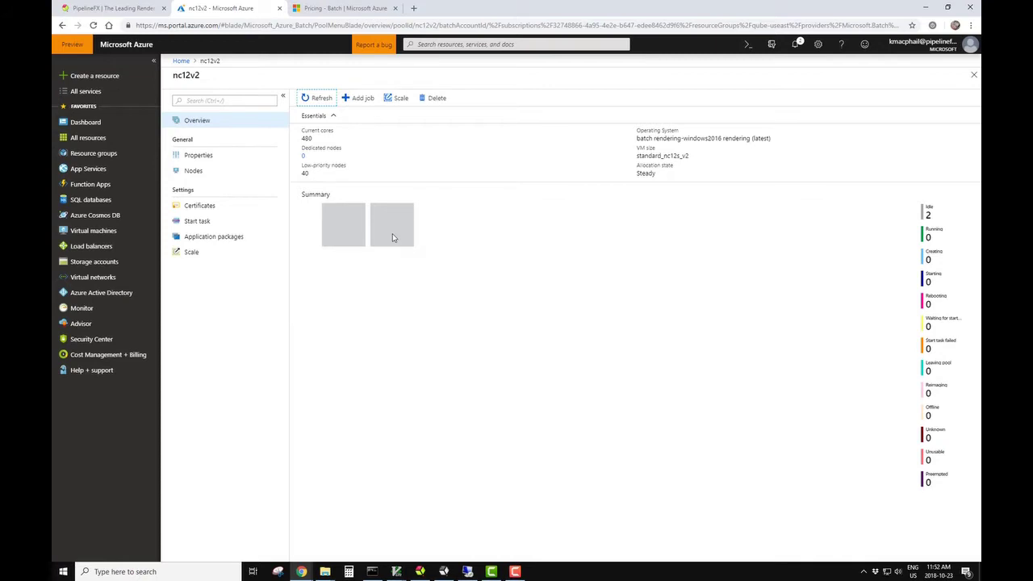
# - In the nc12v2 Scale settings, set low-priority nodes to 40 for 480 target cores
pyautogui.click(211, 238)
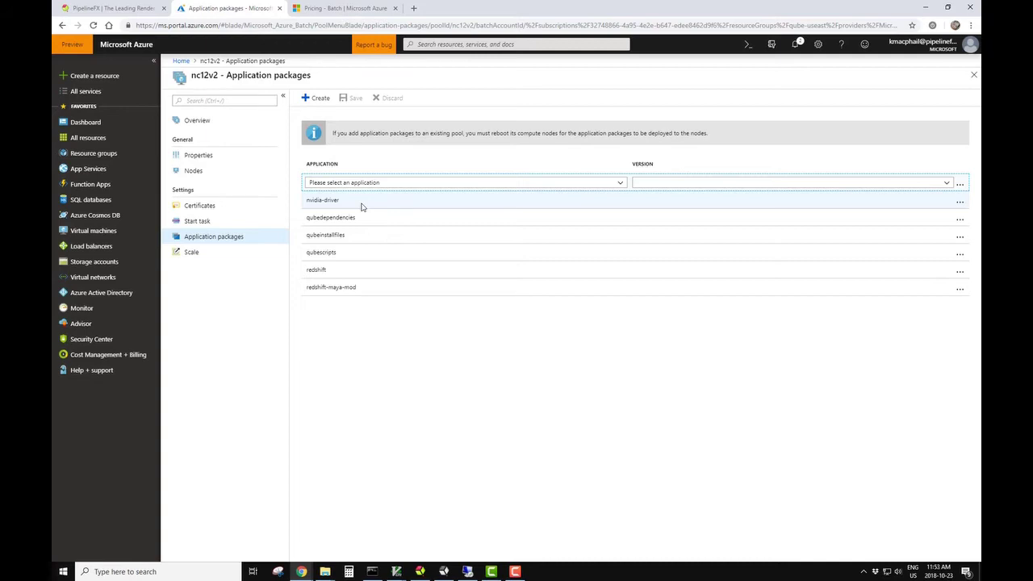
pyautogui.click(199, 253)
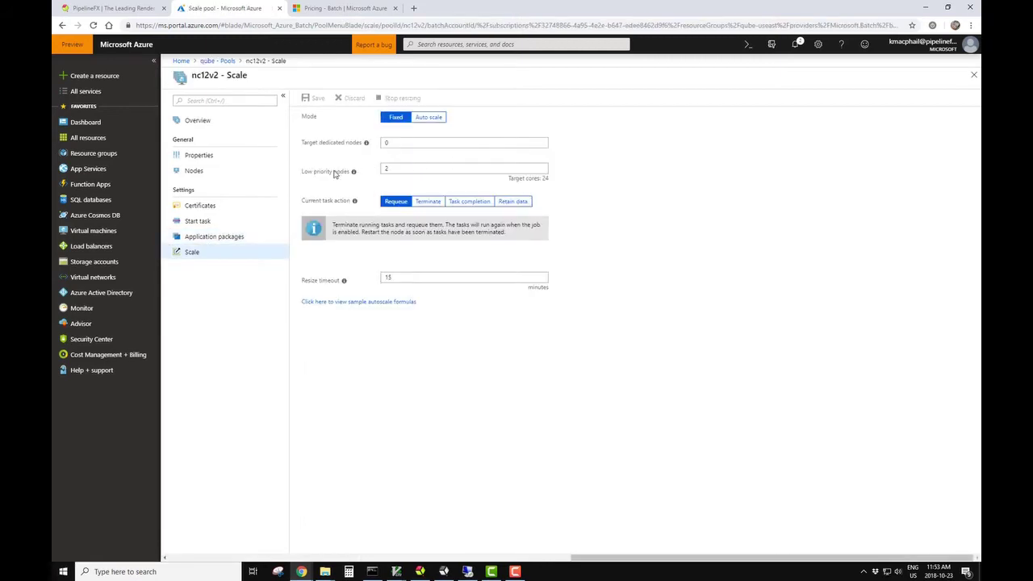
pyautogui.doubleClick(397, 167)
pyautogui.write('40')
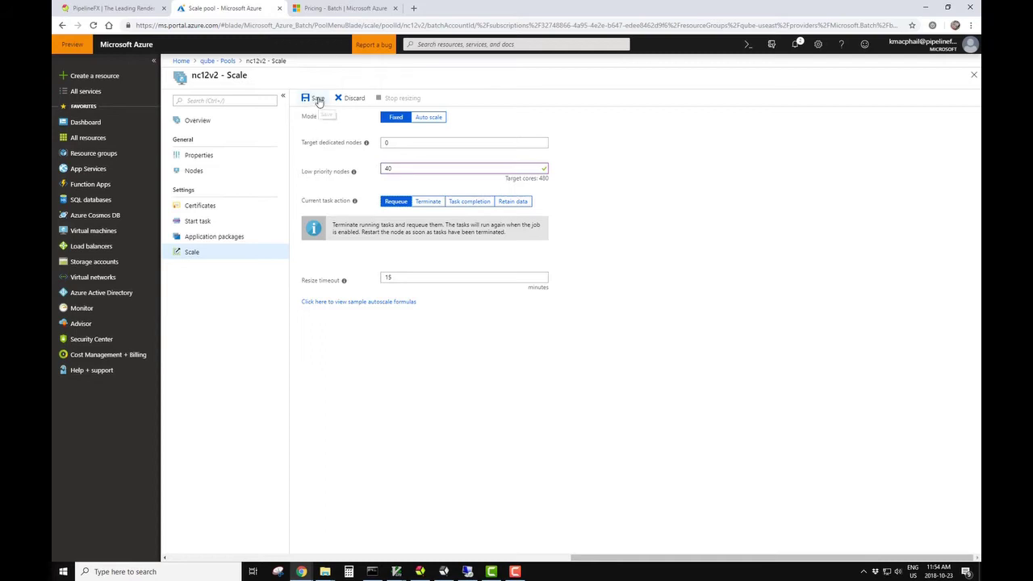
# - Save the 40-node scale change and watch the pool resize on Overview
pyautogui.click(316, 99)
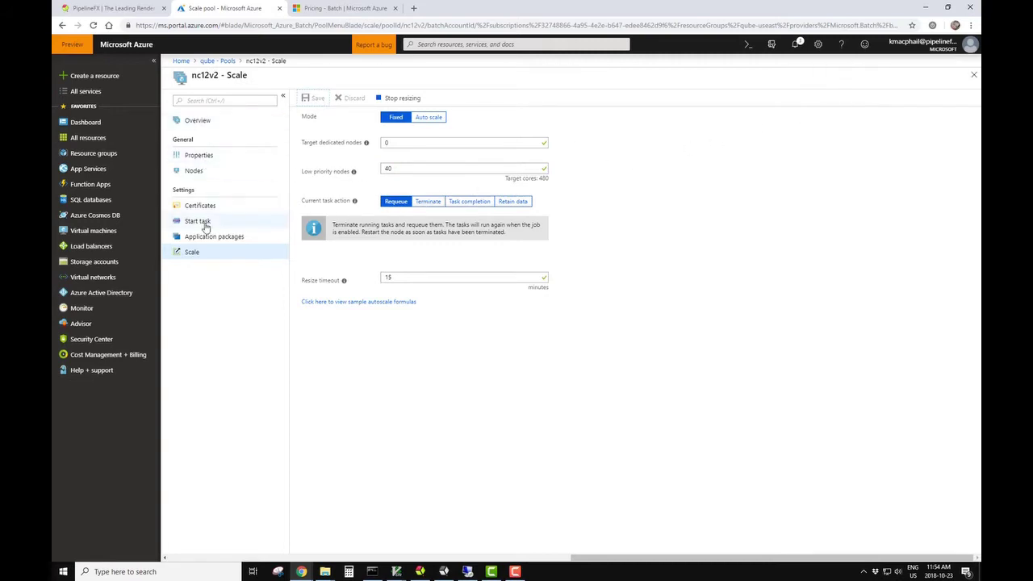
pyautogui.click(202, 121)
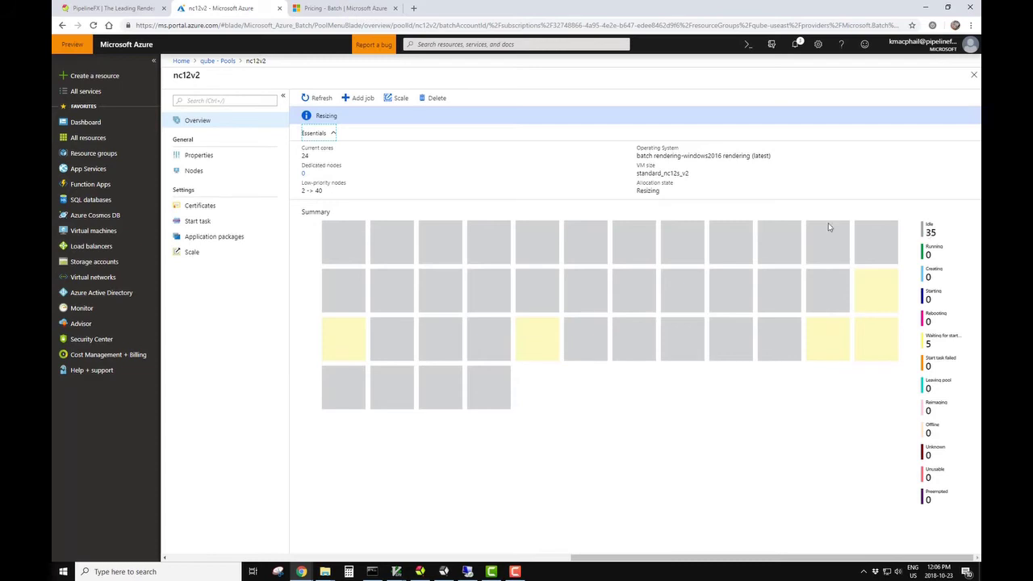
# - Refresh WranglerView's Workers list until 35 idle Azure workers appear, then return to Jobs
pyautogui.click(468, 572)
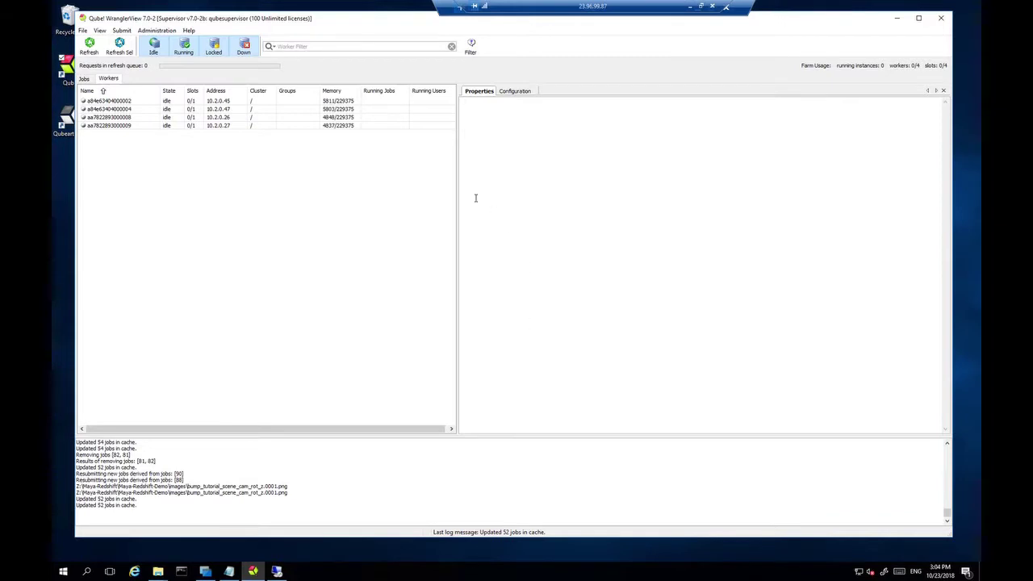
pyautogui.click(88, 47)
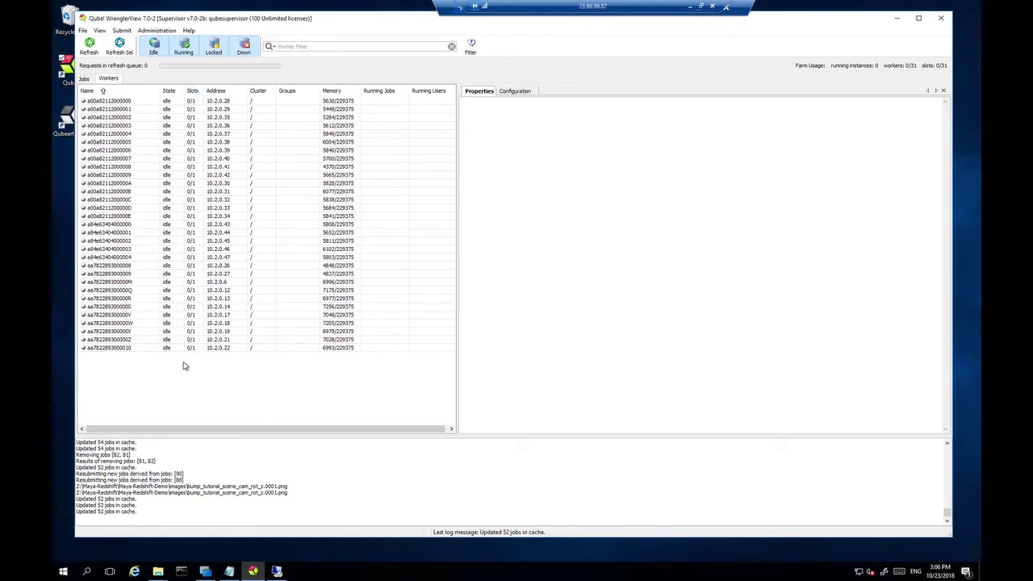
pyautogui.click(90, 44)
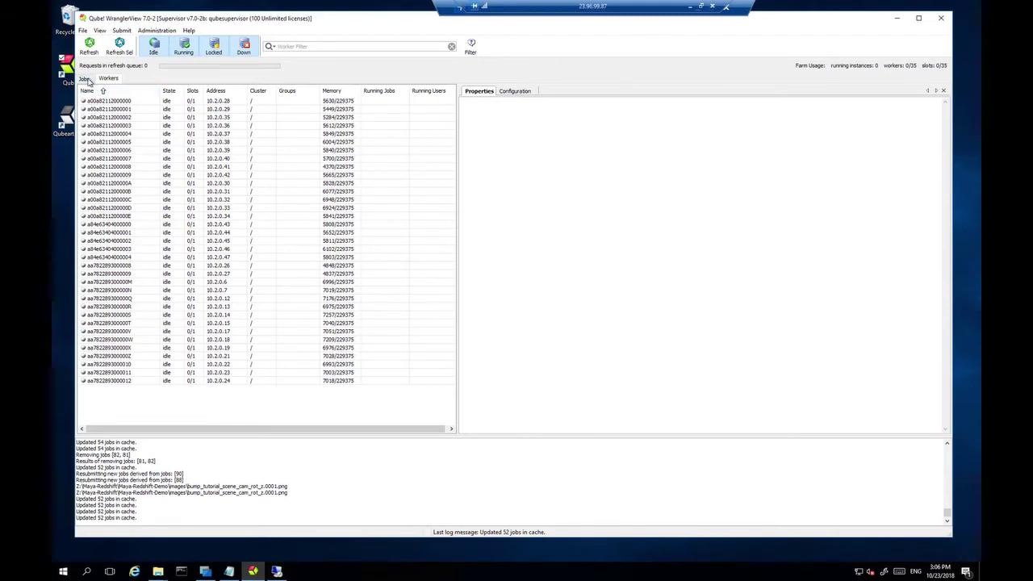
pyautogui.click(85, 79)
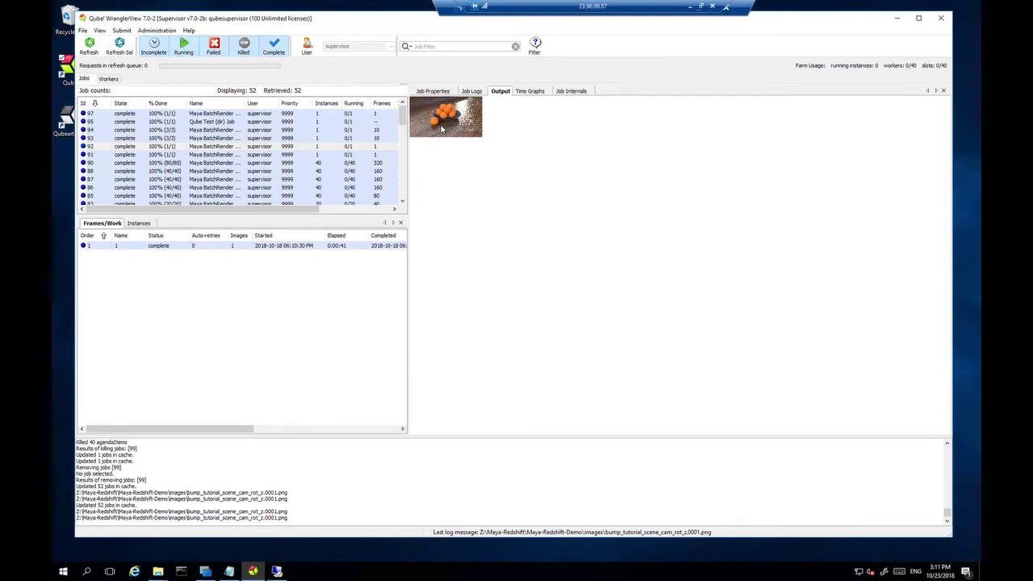
# - Resubmit job 92 with frames 1-320, 8-frame chunks and 40 instances
pyautogui.rightClick(229, 147)
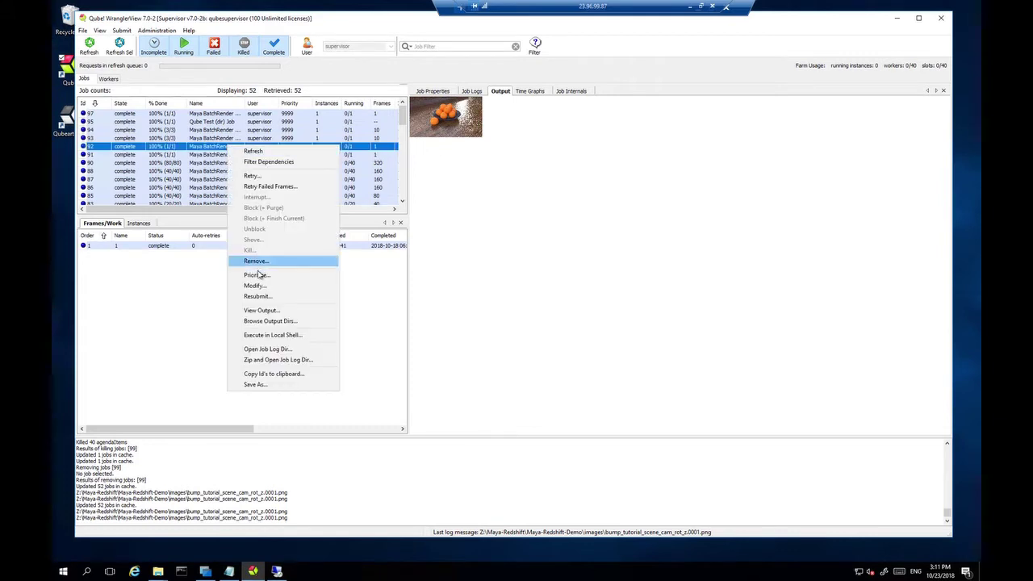
pyautogui.click(256, 296)
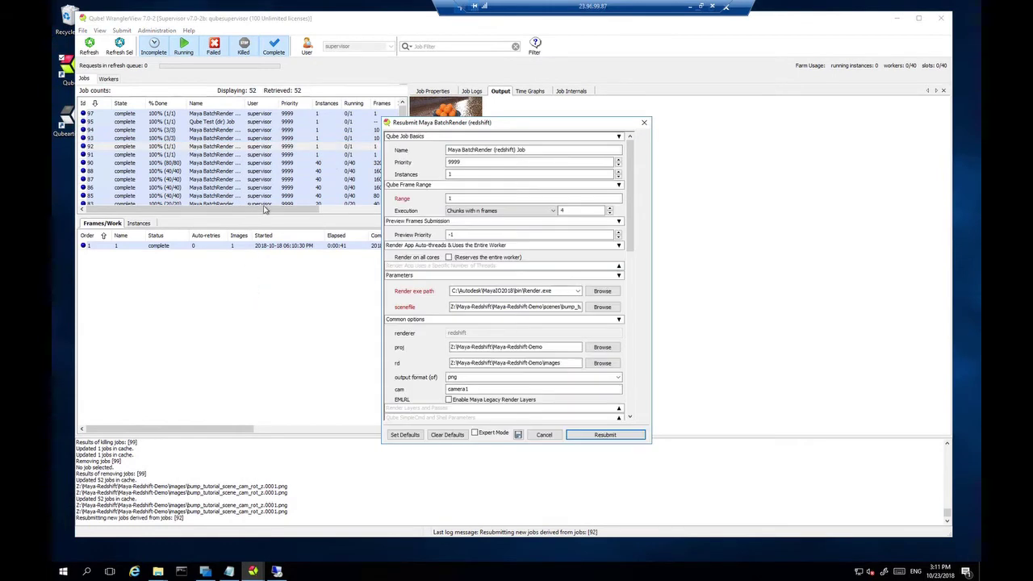
pyautogui.click(497, 198)
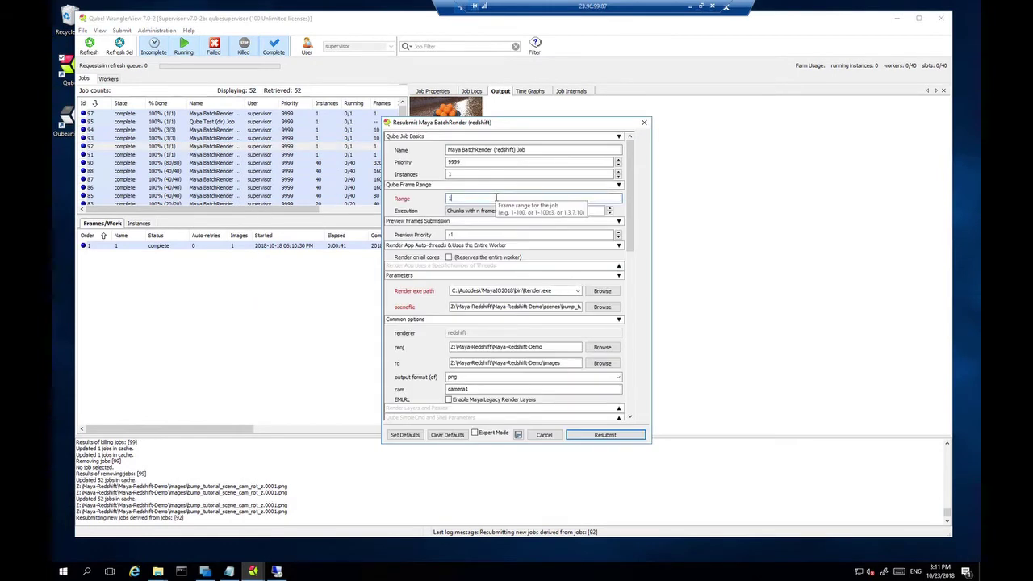
pyautogui.write('-320')
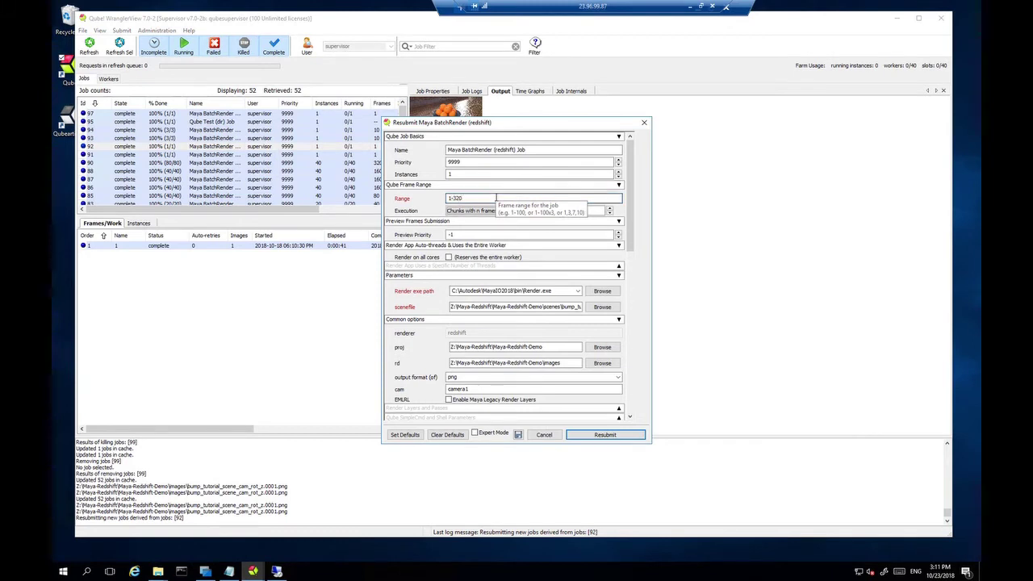
pyautogui.click(579, 211)
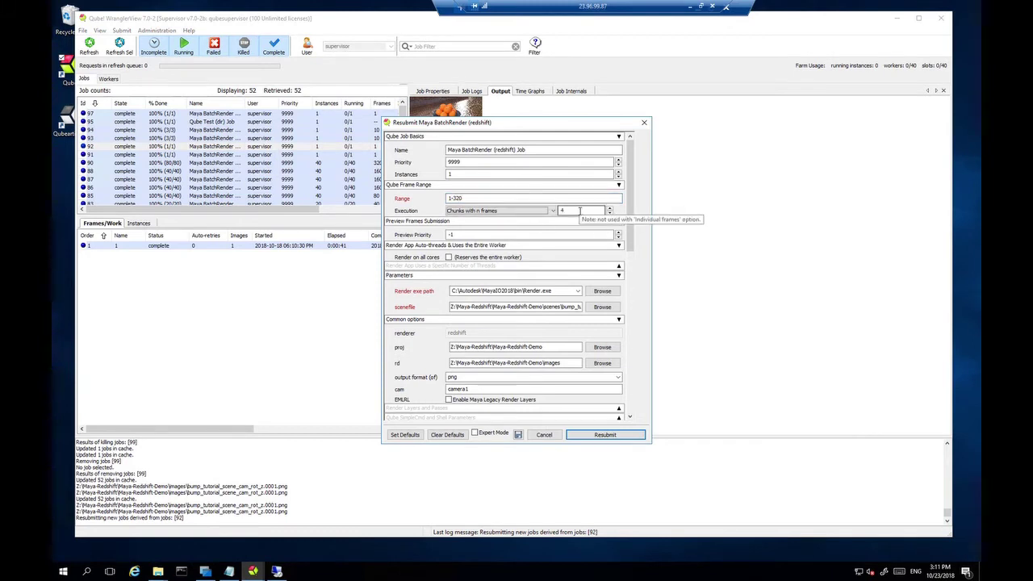
pyautogui.doubleClick(576, 210)
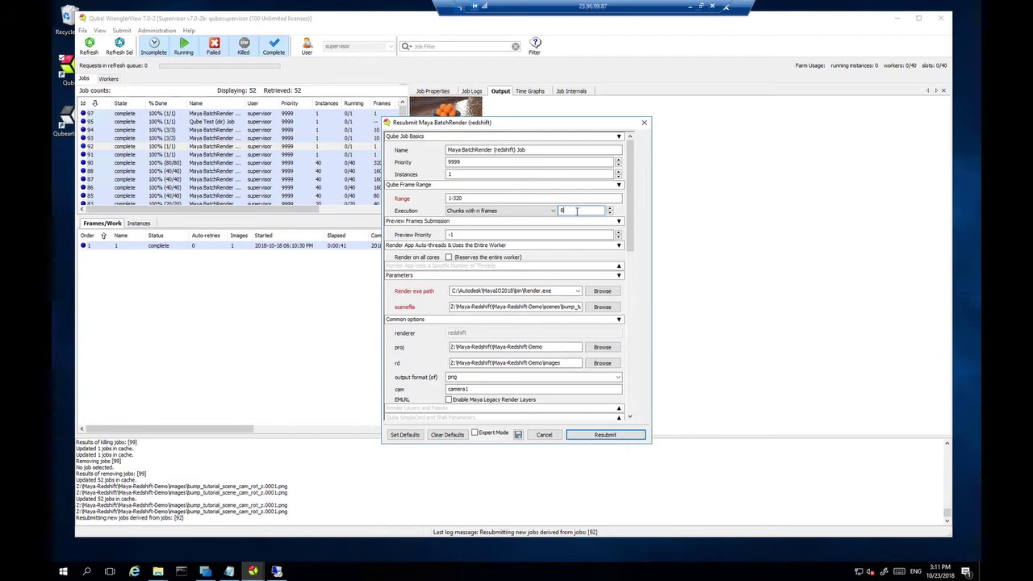
pyautogui.click(463, 174)
pyautogui.doubleClick(467, 174)
pyautogui.write('40')
# - Clear the gpu field and set the output image name to redshift_azure_test
pyautogui.click(476, 433)
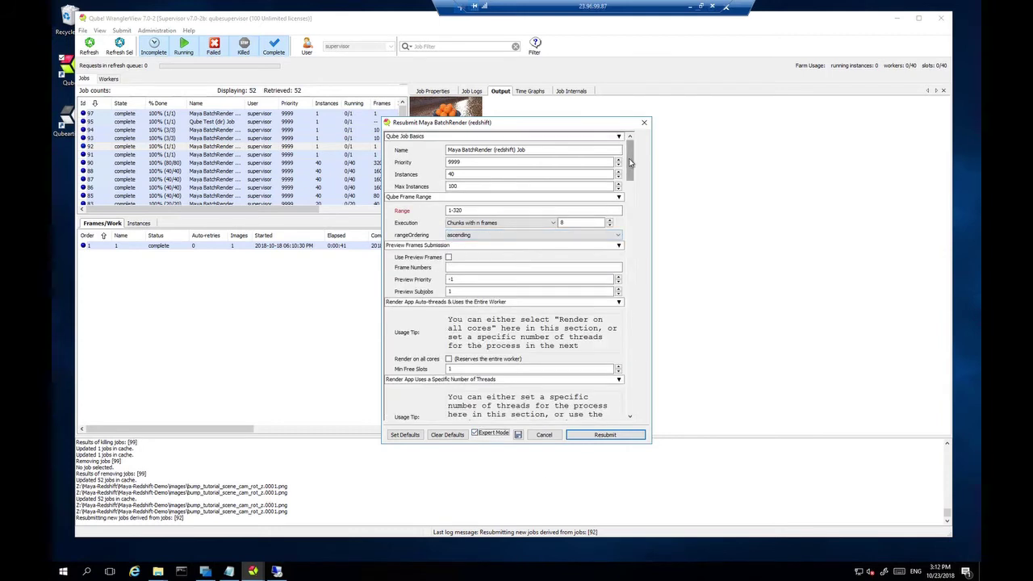
pyautogui.moveTo(630, 163); pyautogui.dragTo(630, 216)
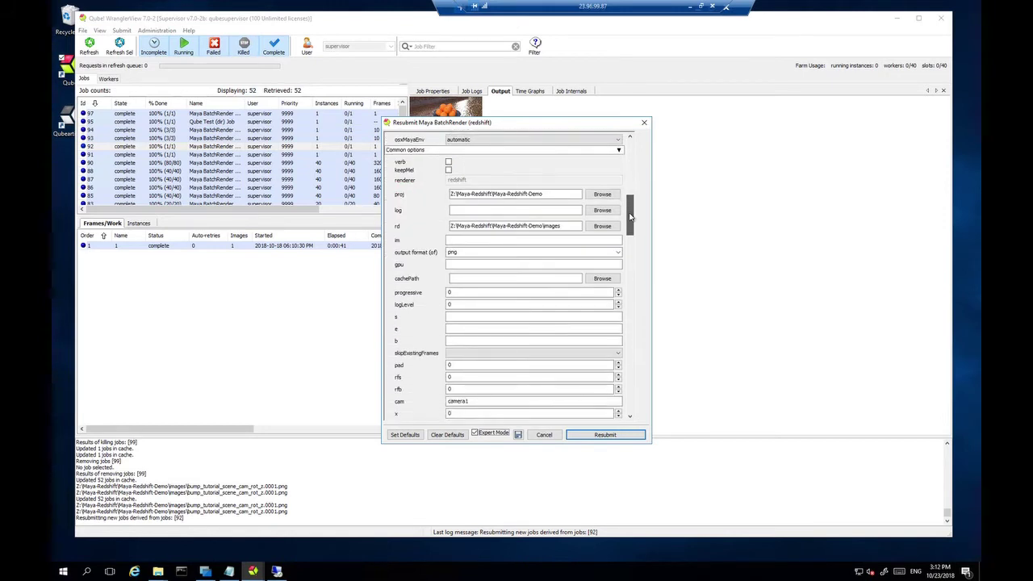
pyautogui.click(451, 265)
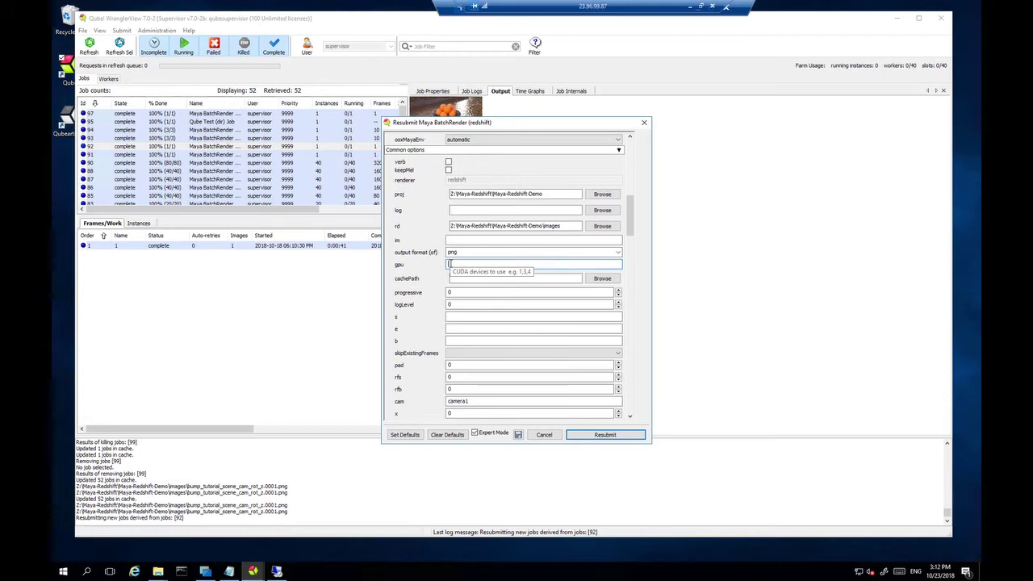
pyautogui.write('0')
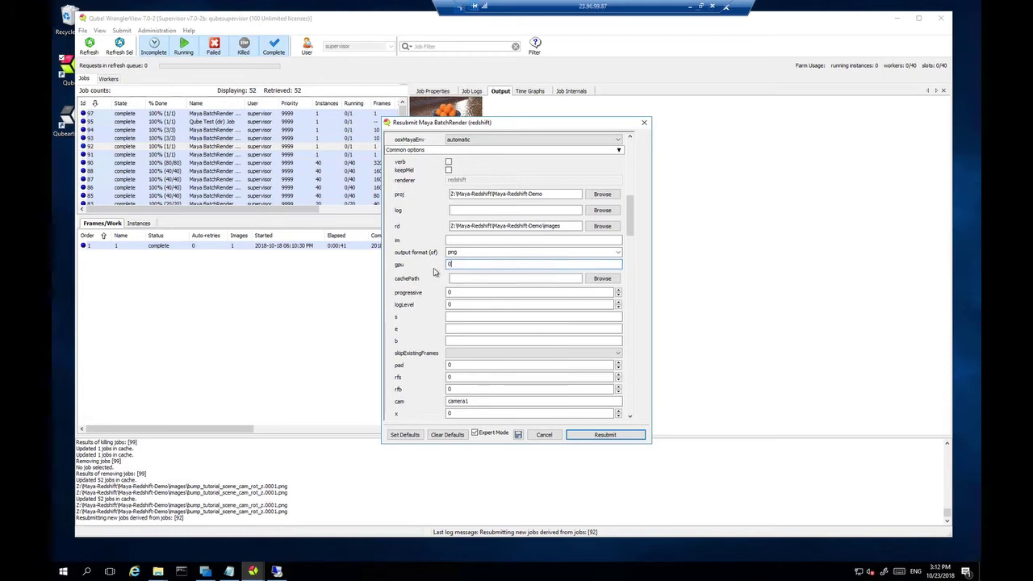
pyautogui.press('BackSpace')
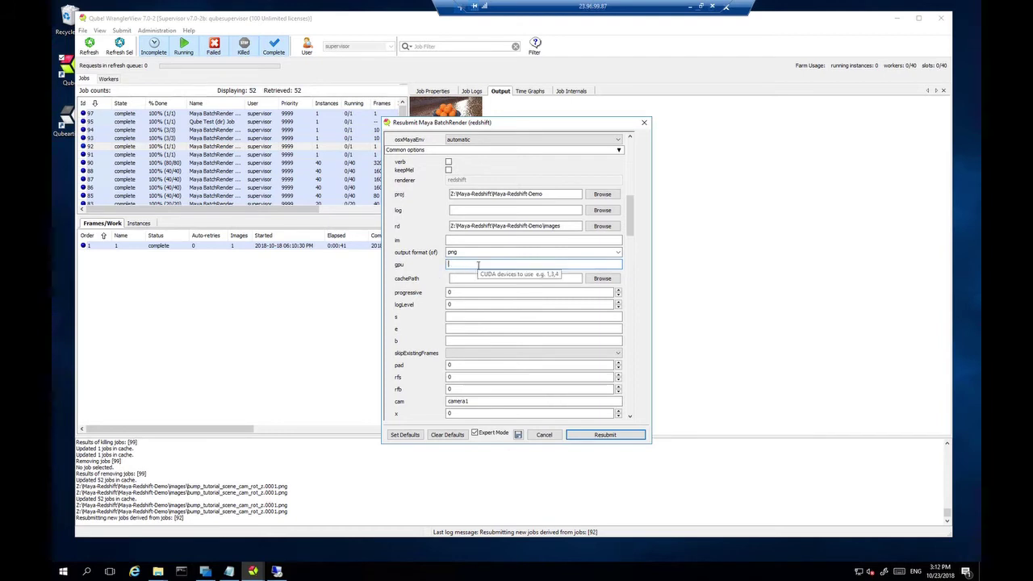
pyautogui.click(460, 240)
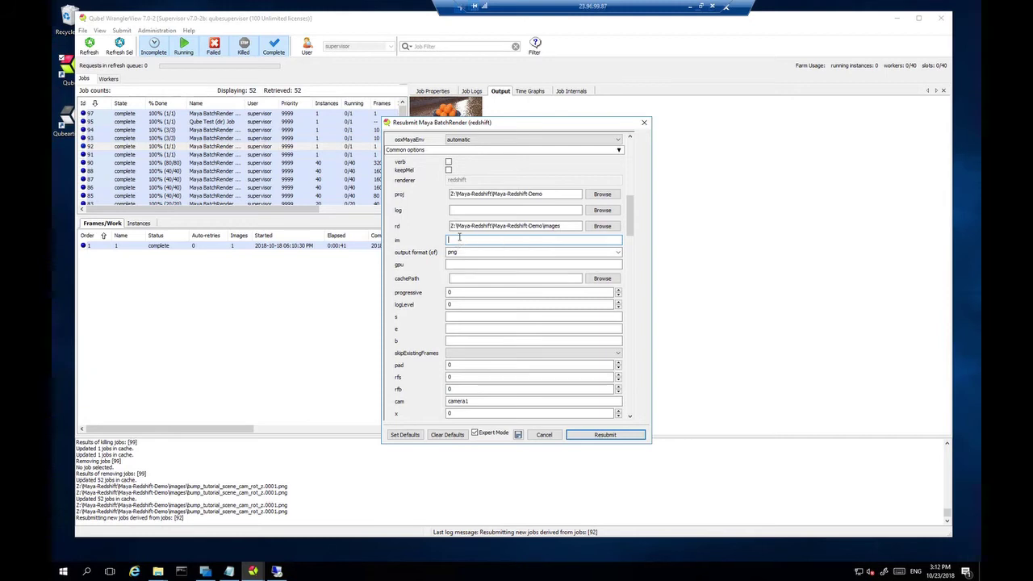
pyautogui.write('redshift_azure_test')
pyautogui.moveTo(631, 232); pyautogui.dragTo(628, 184)
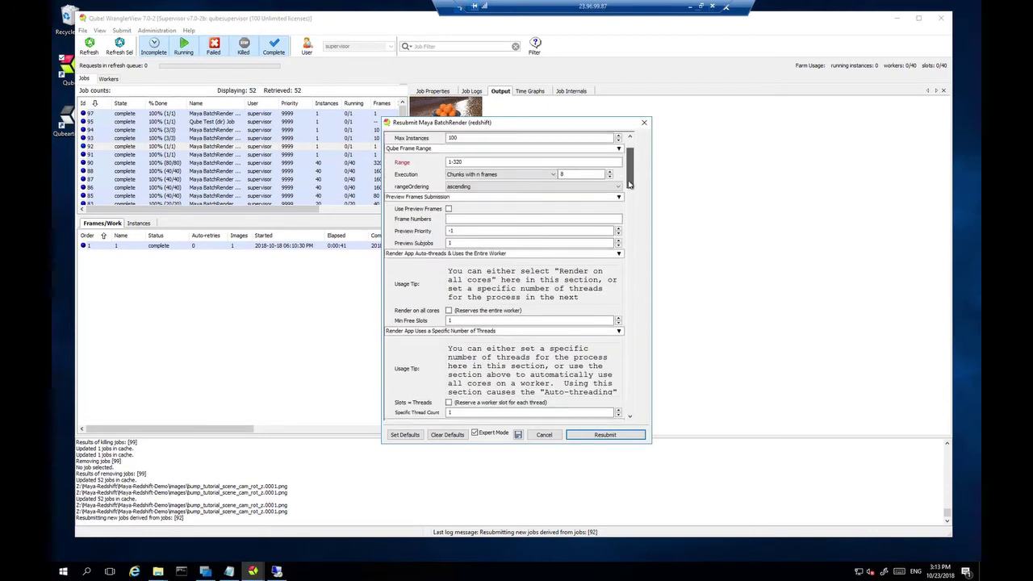
# - Submit the job as job 100, check the workers, then select job 100
pyautogui.click(598, 437)
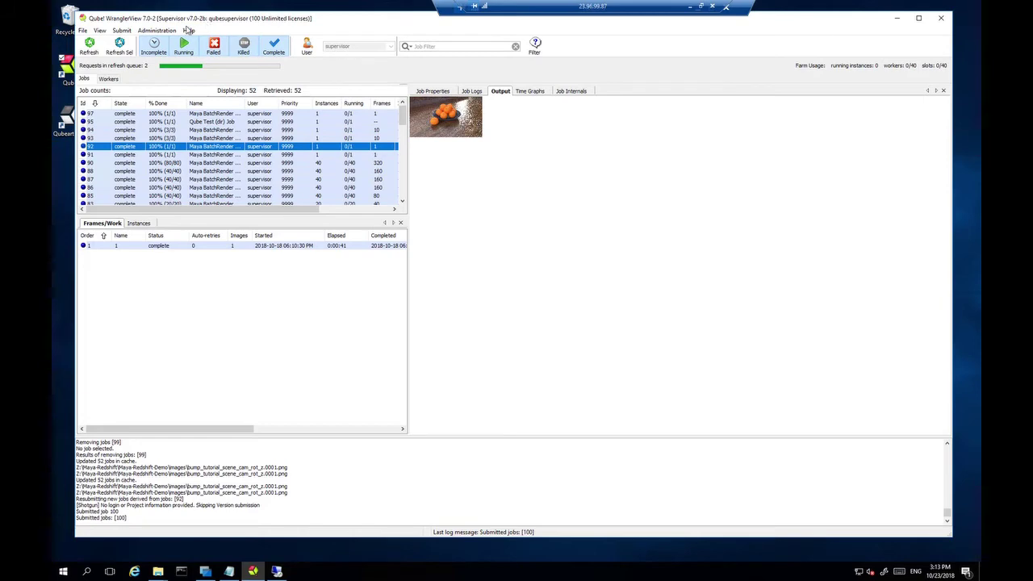
pyautogui.click(109, 79)
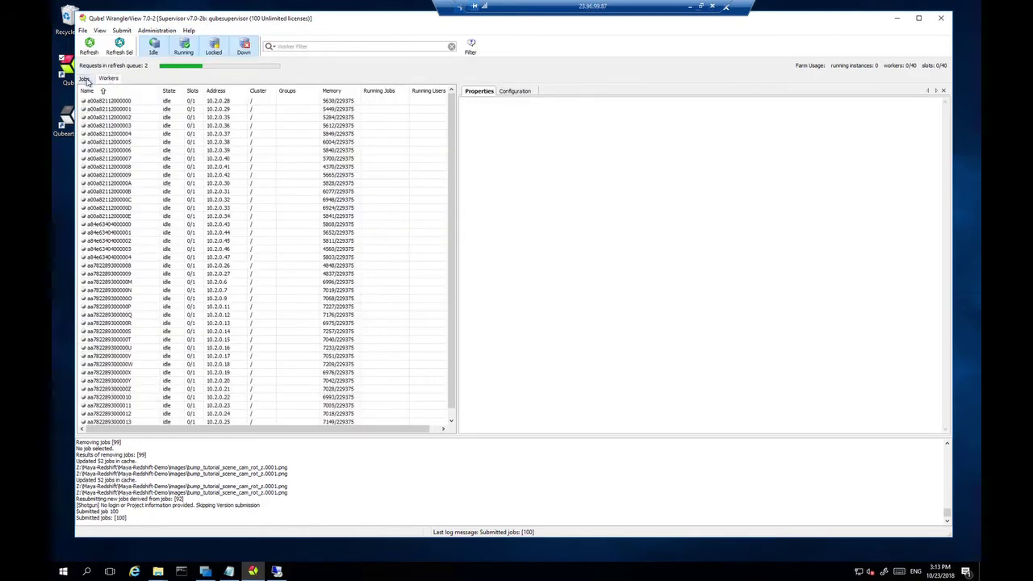
pyautogui.click(85, 79)
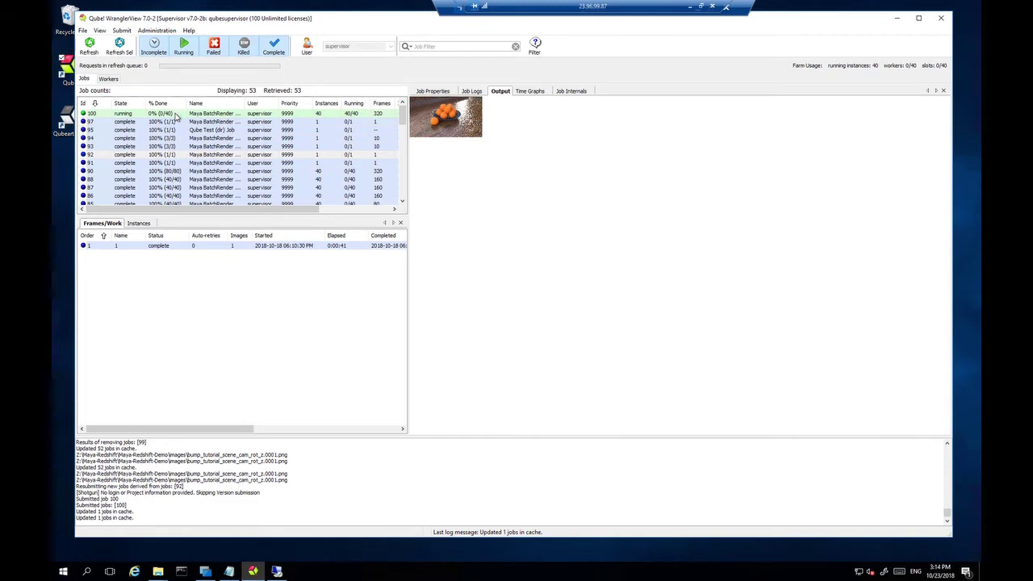
pyautogui.click(176, 115)
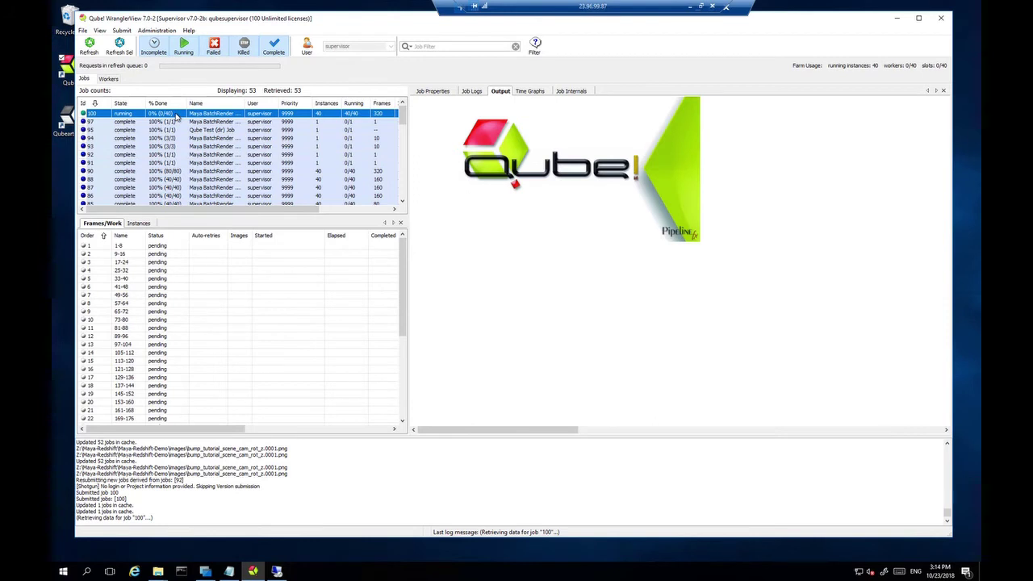
# - Refresh workers and jobs, check job 100's instances, and confirm its first chunks are running
pyautogui.click(110, 80)
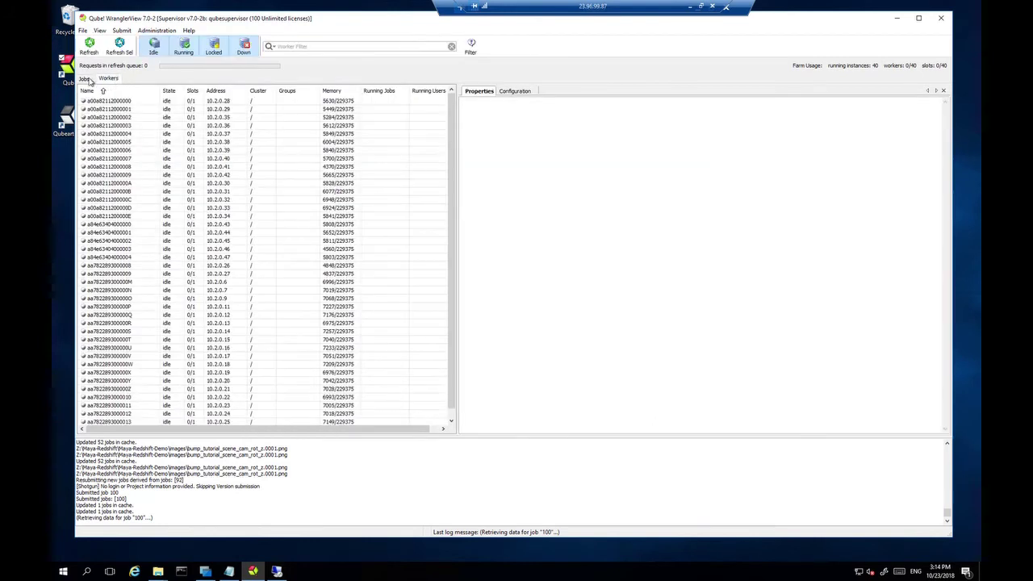
pyautogui.click(89, 45)
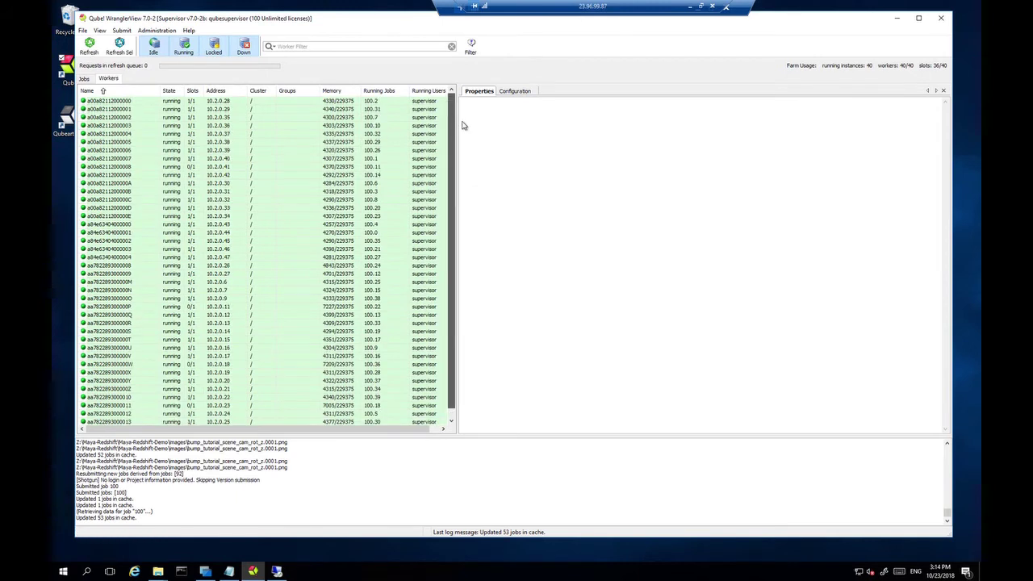
pyautogui.click(84, 79)
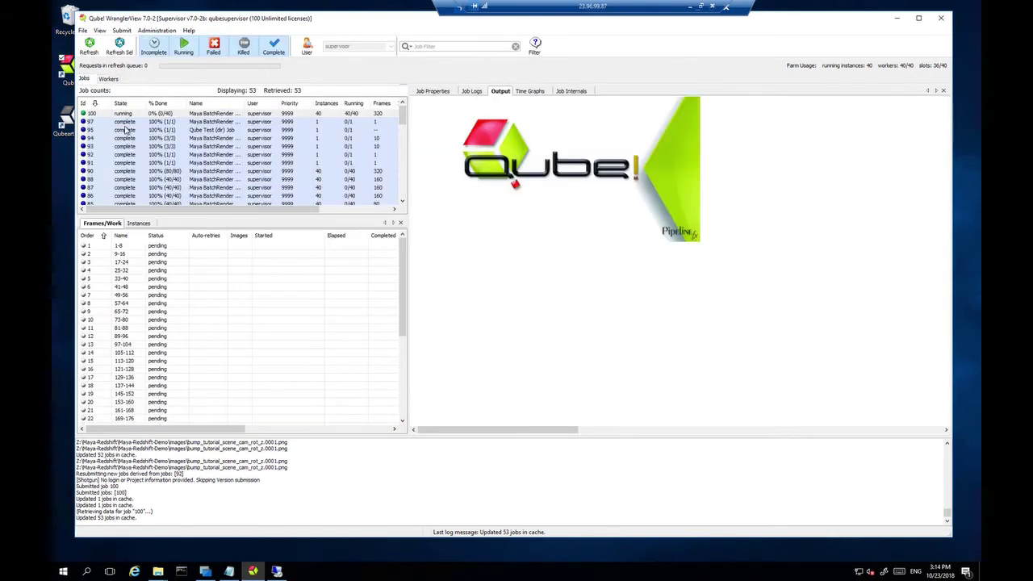
pyautogui.click(90, 46)
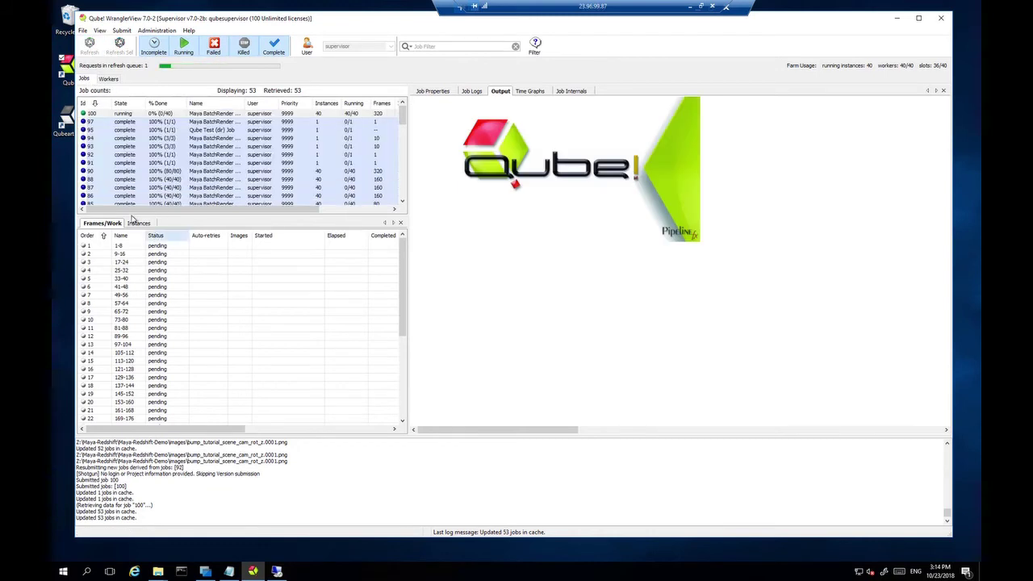
pyautogui.click(139, 223)
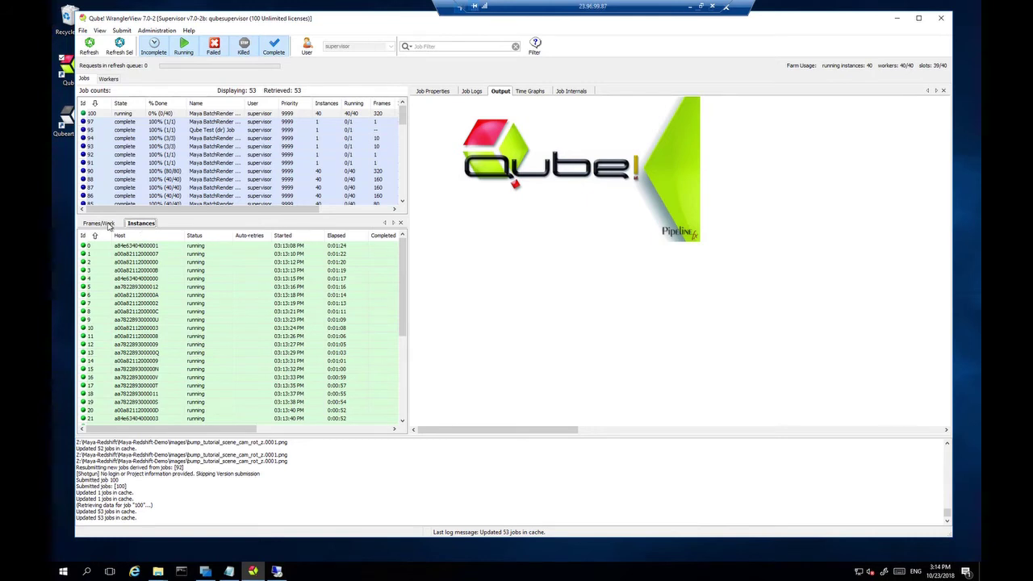
pyautogui.click(110, 226)
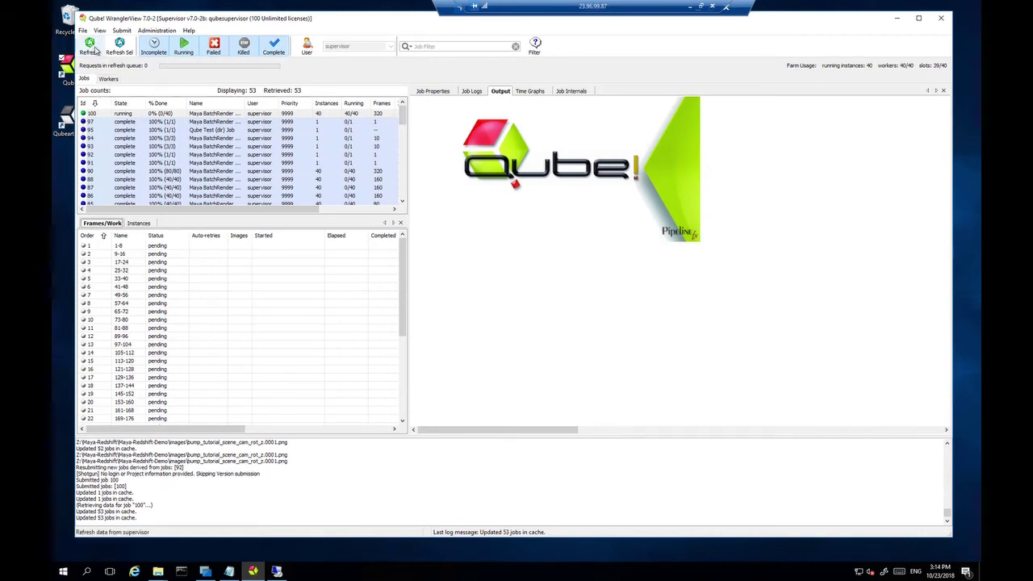
pyautogui.click(94, 48)
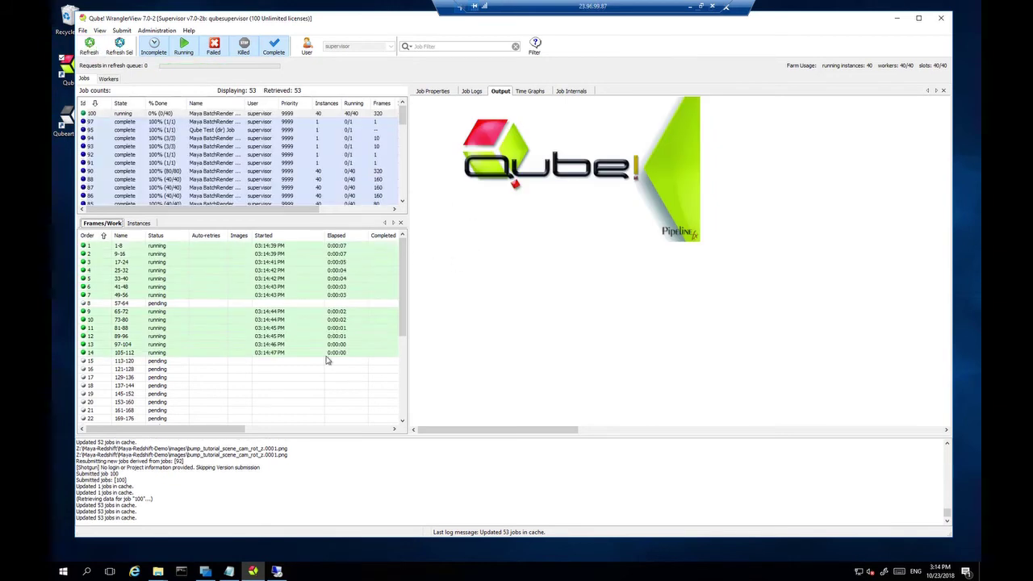
pyautogui.click(277, 571)
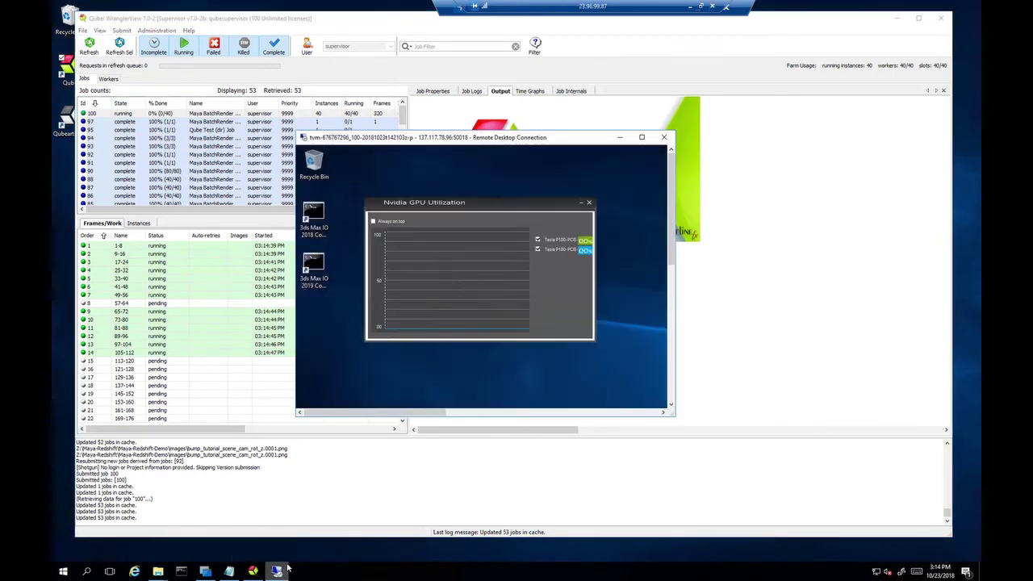
pyautogui.moveTo(486, 134); pyautogui.dragTo(492, 112)
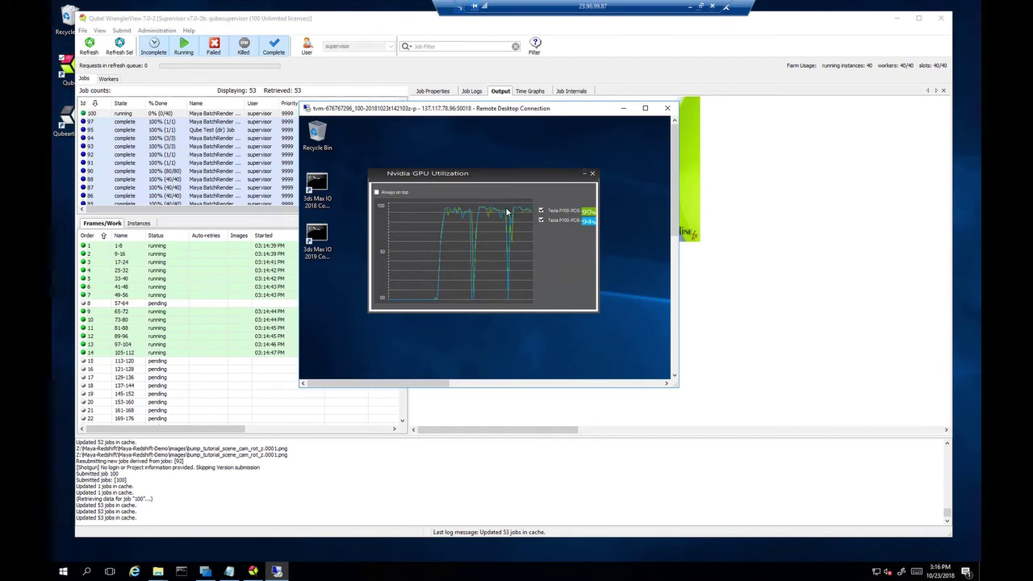
pyautogui.click(626, 109)
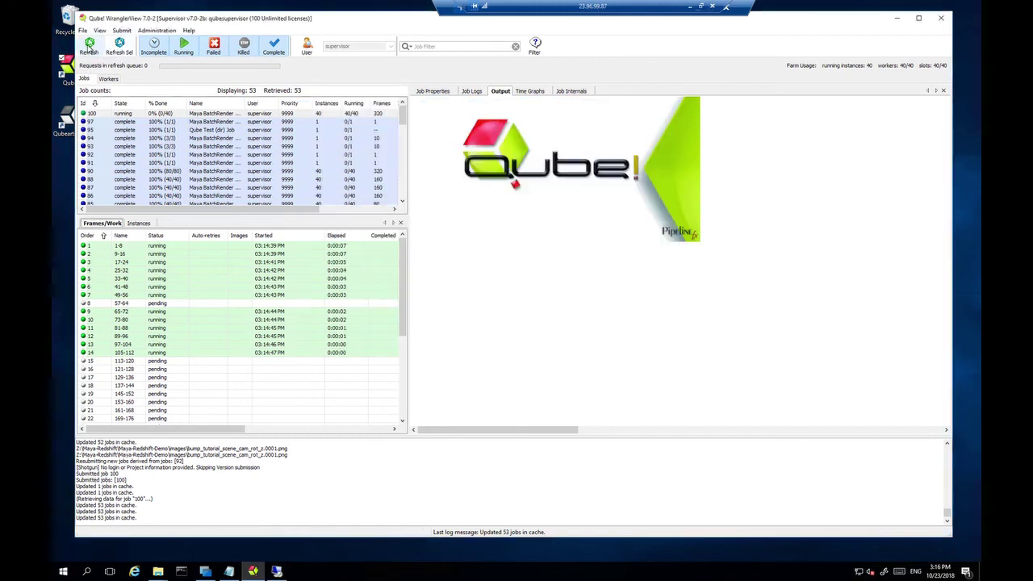
# - Refresh job 100 at 97% and review its redshift_azure_test thumbnails and frame chunks
pyautogui.click(89, 47)
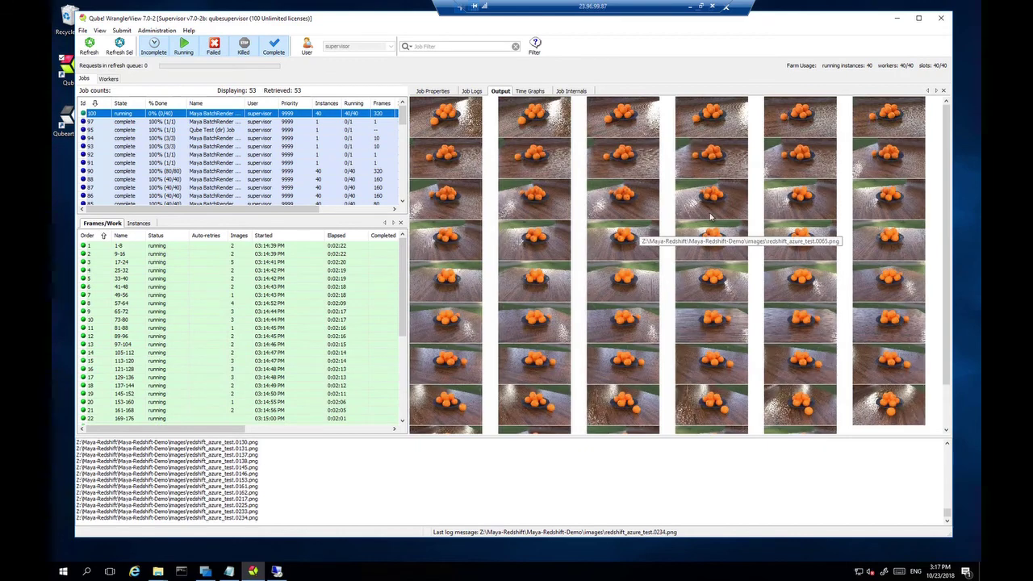
pyautogui.moveTo(946, 144); pyautogui.dragTo(944, 194)
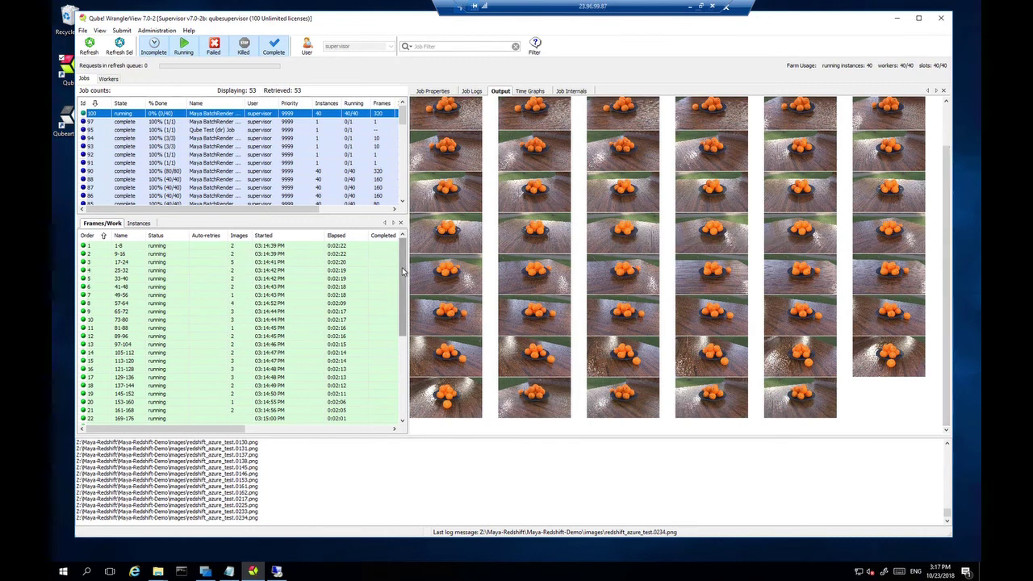
pyautogui.scroll(-5, 401, 270)
pyautogui.scroll(5, 408, 274)
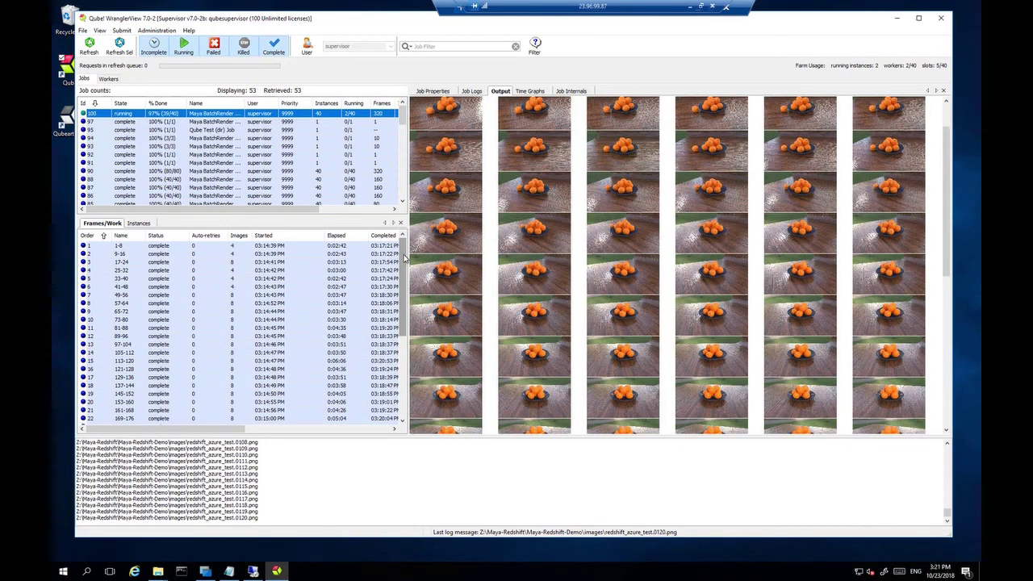
# - Refresh job 100 until it shows complete at 100% with all 40/40 chunks finished
pyautogui.moveTo(406, 256); pyautogui.dragTo(406, 334)
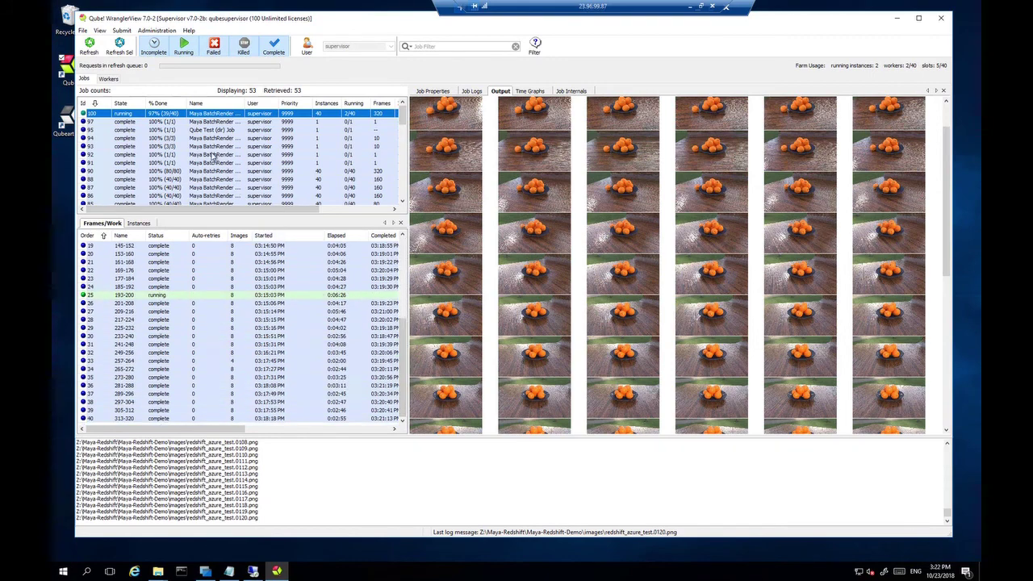
pyautogui.click(120, 48)
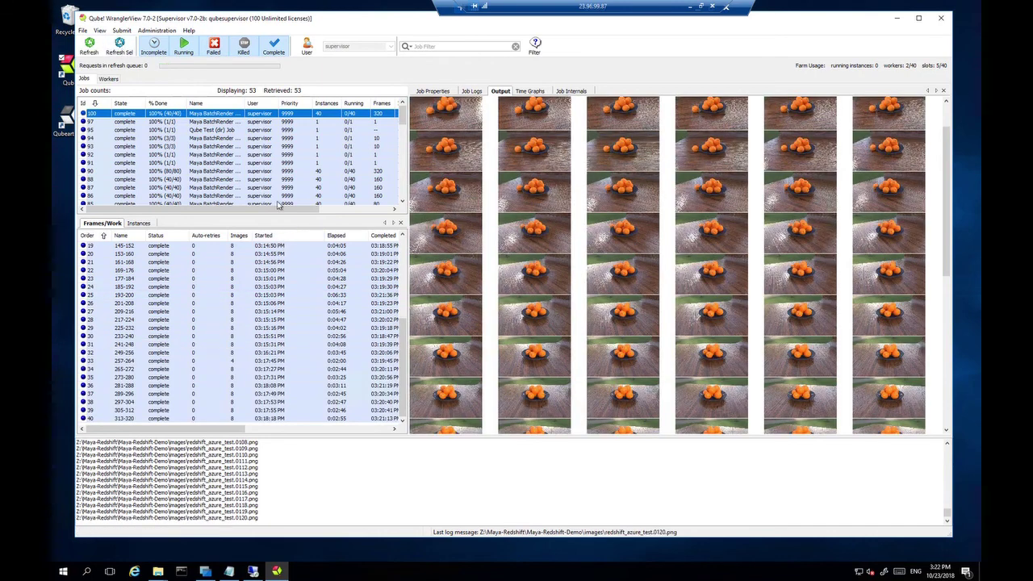
pyautogui.scroll(6, 407, 306)
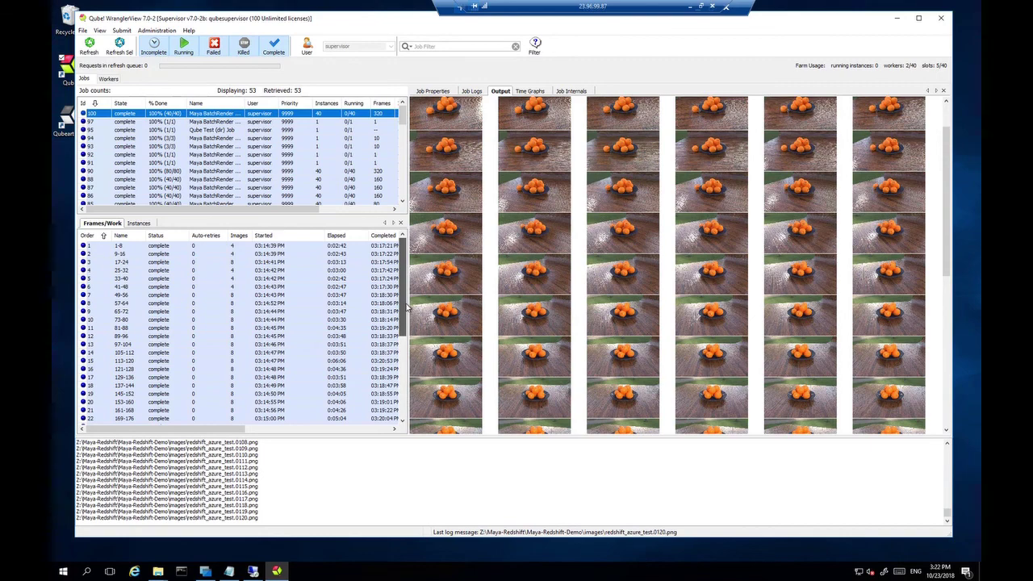